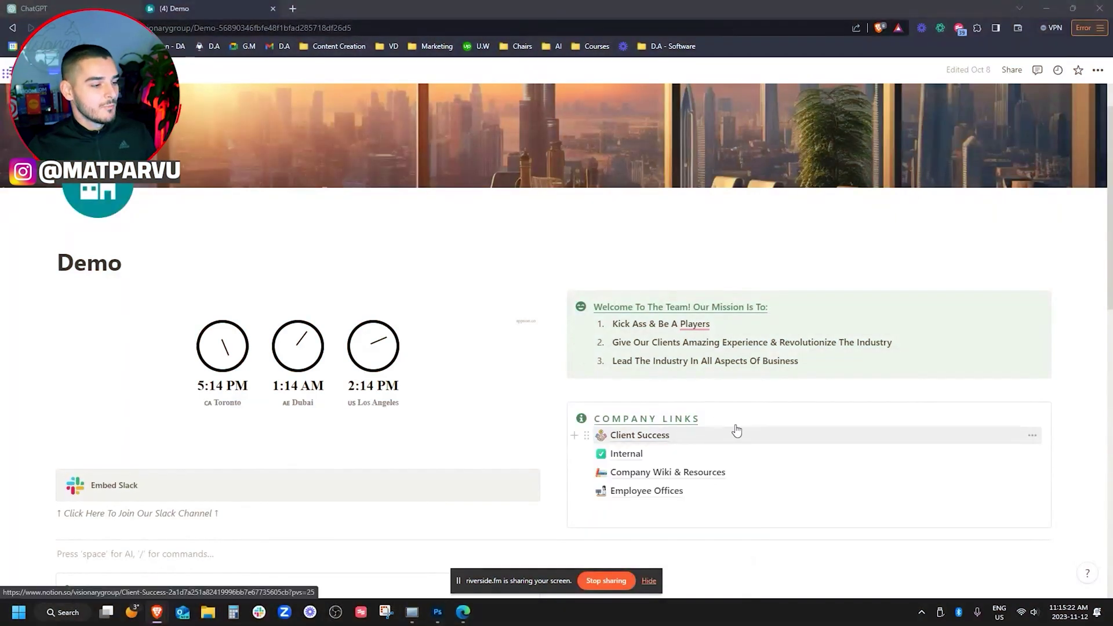
- Open the Client Success page from Company Links to show its onboarding board and task list
click(661, 442)
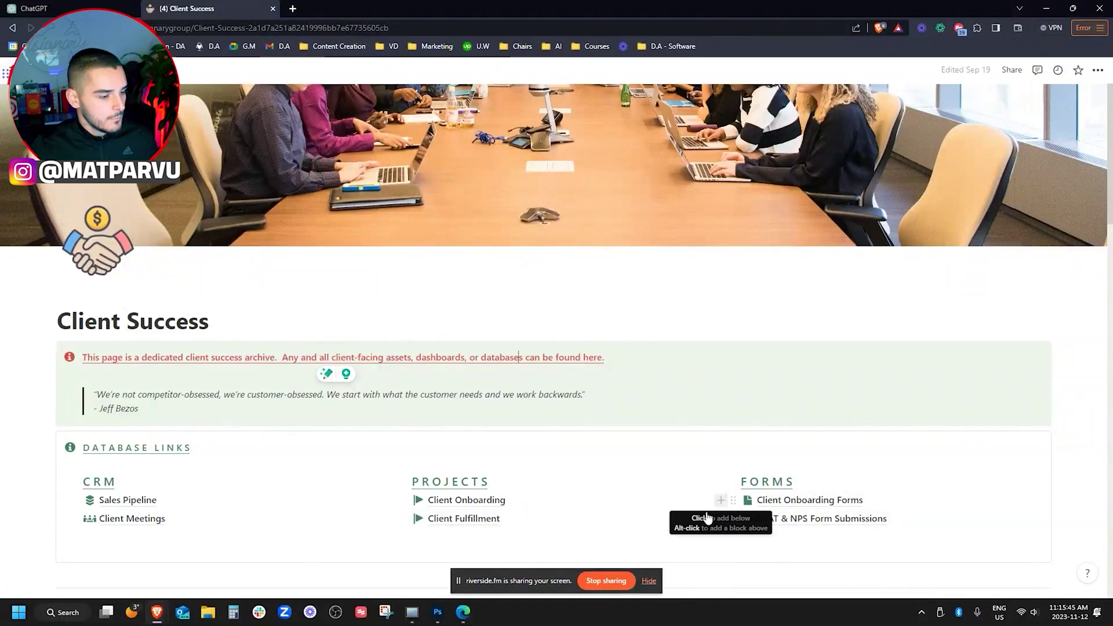
scroll(707, 519, down, 3)
scroll(661, 457, down, 2)
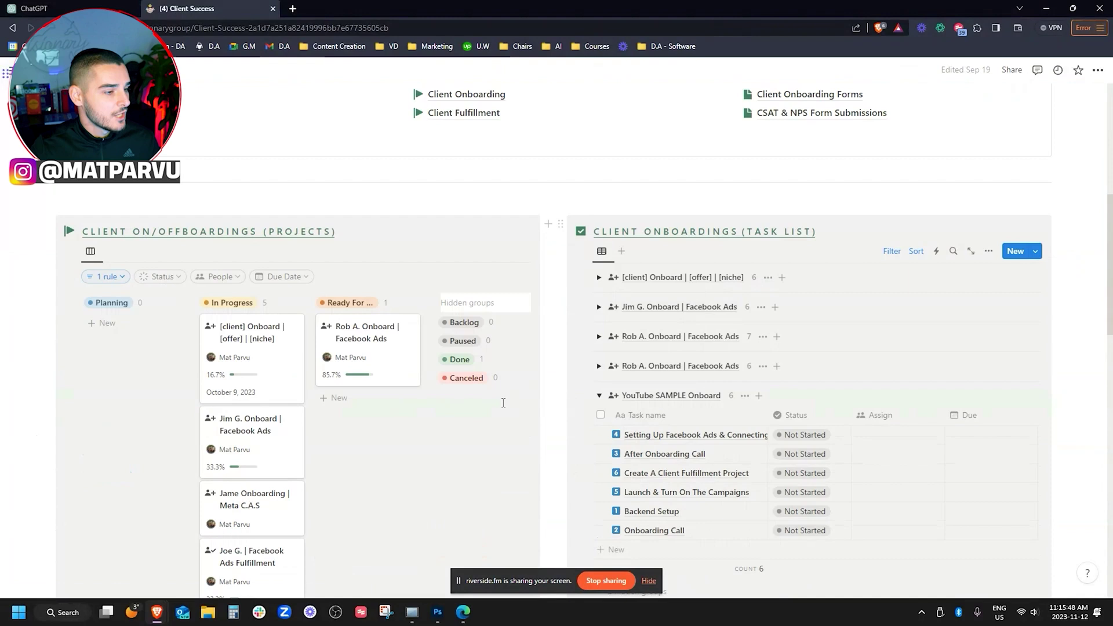
mouse_move(296, 261)
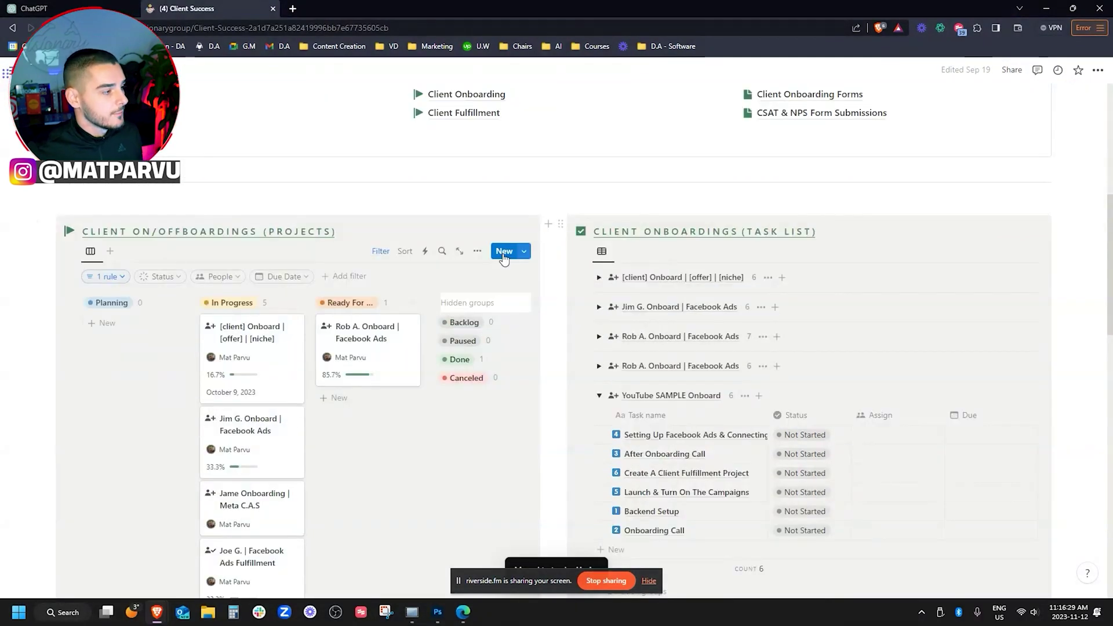
- Add a board project using the [client] Onboard | [offer] | [niche] template
click(503, 251)
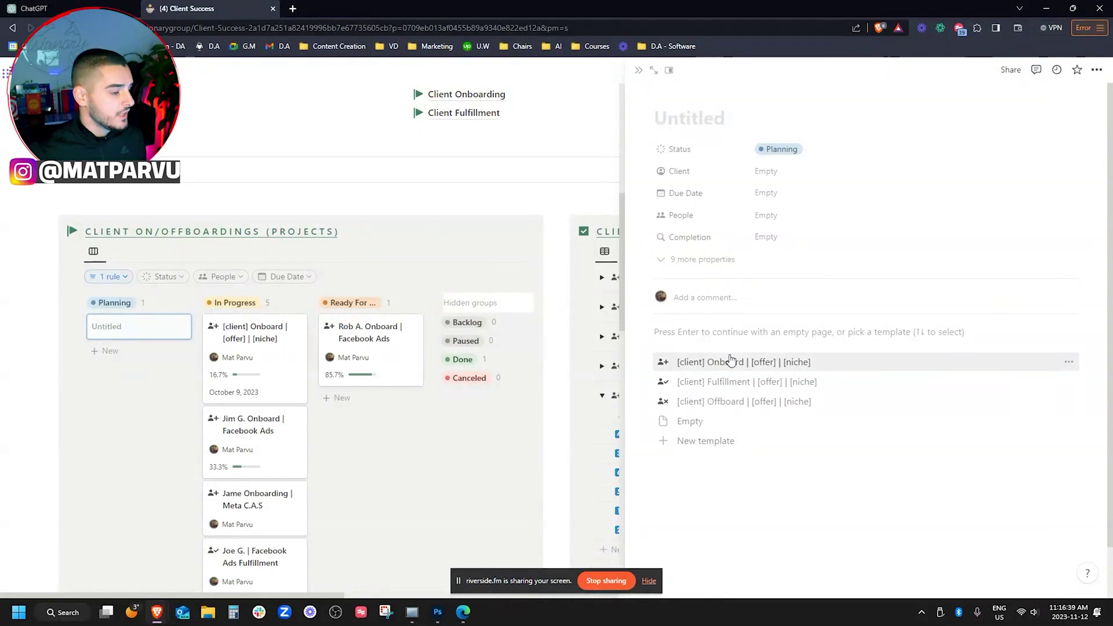
click(731, 362)
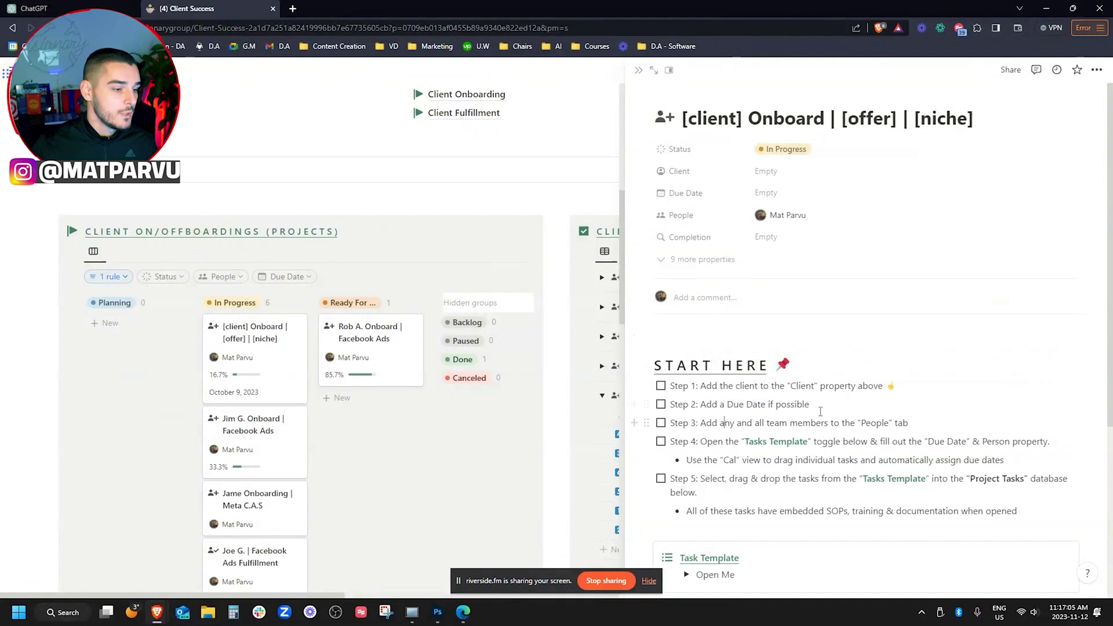
scroll(837, 414, down, 3)
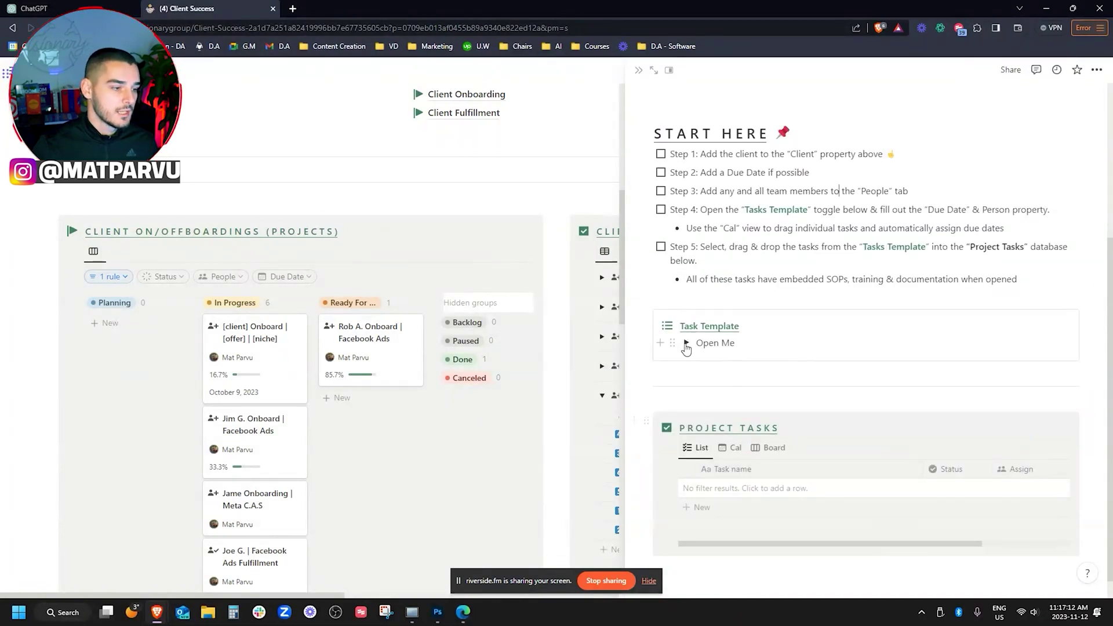
scroll(844, 272, down, 2)
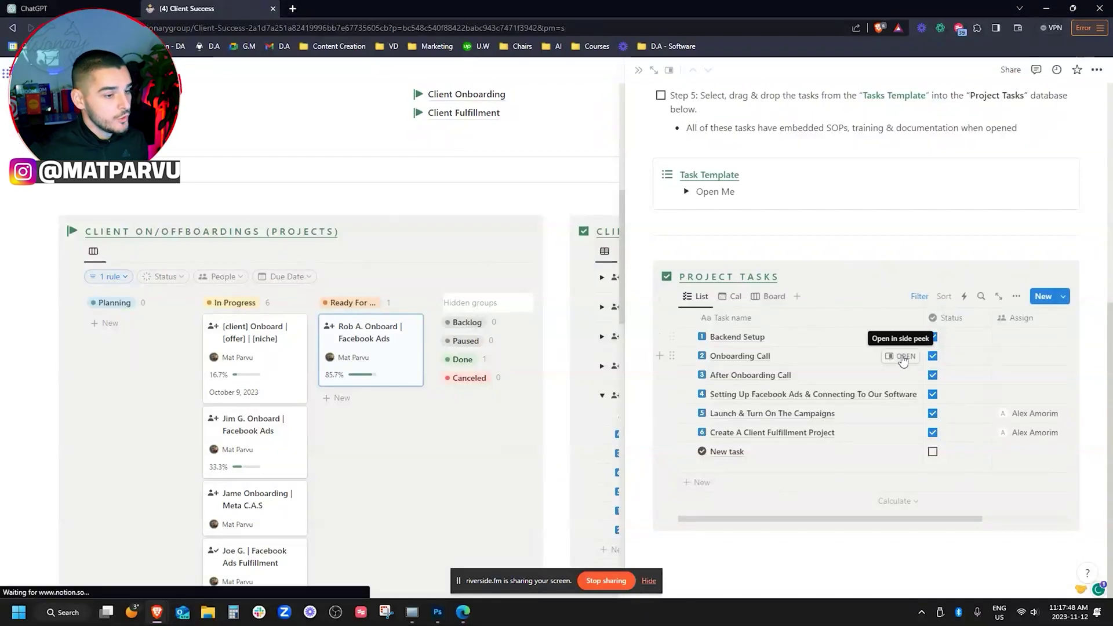
- Open the Onboarding Call task's SOP checklist page
click(903, 356)
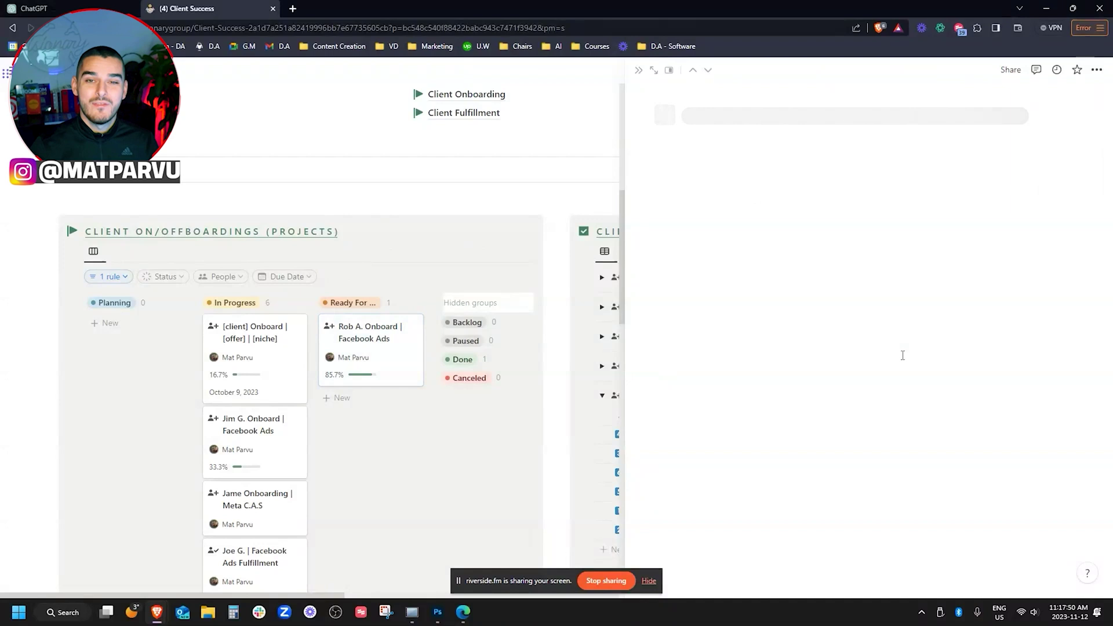
scroll(878, 368, down, 2)
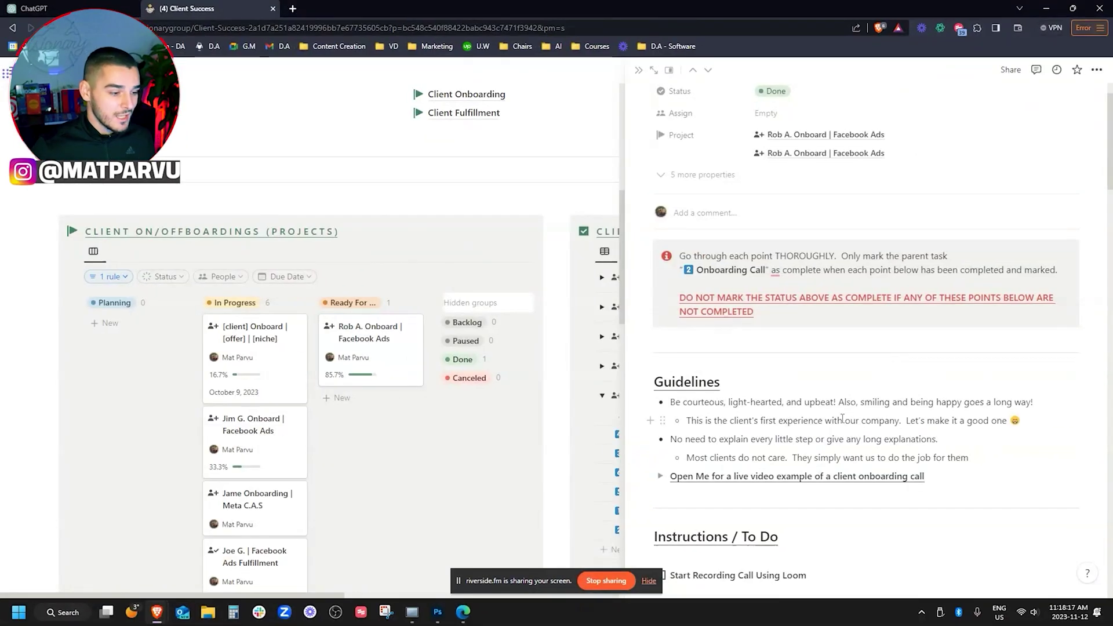
scroll(842, 418, down, 1)
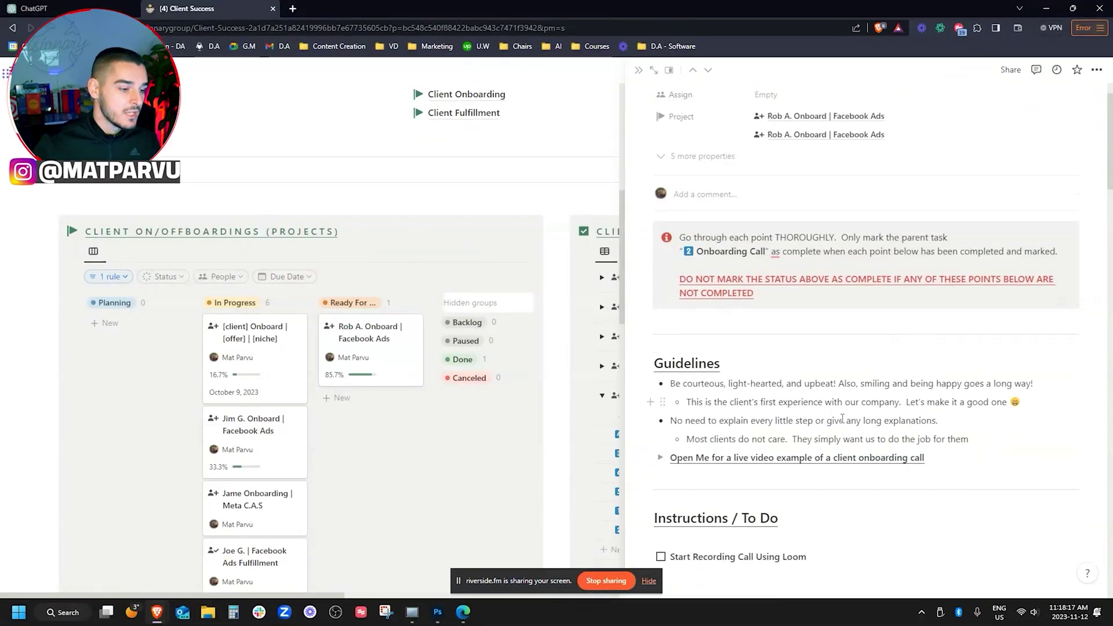
scroll(842, 418, down, 3)
scroll(842, 418, down, 1)
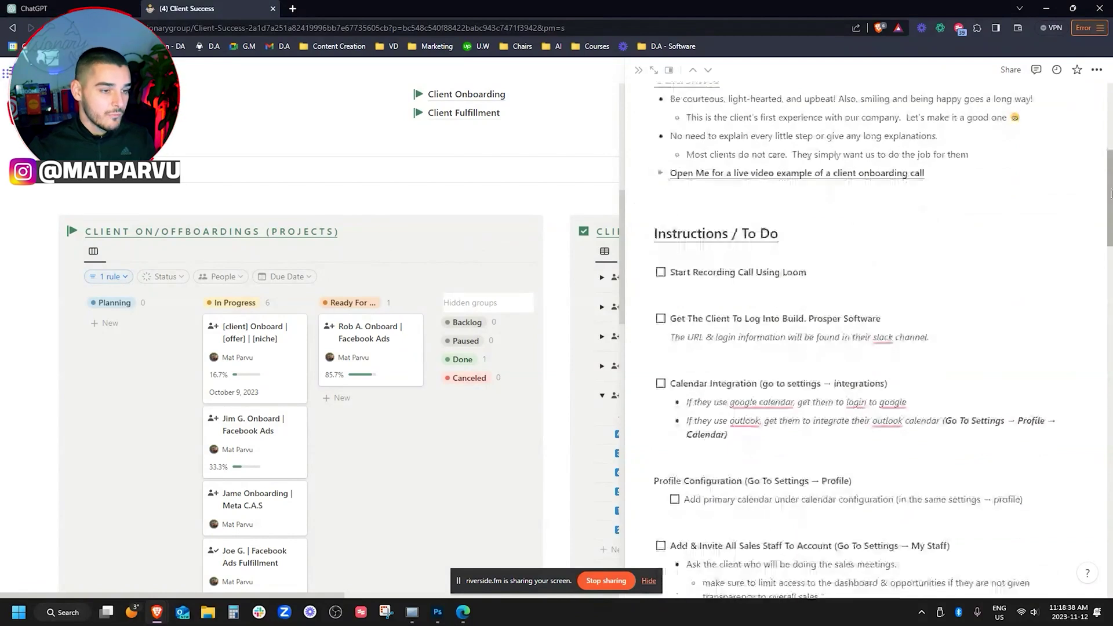
scroll(955, 263, down, 1)
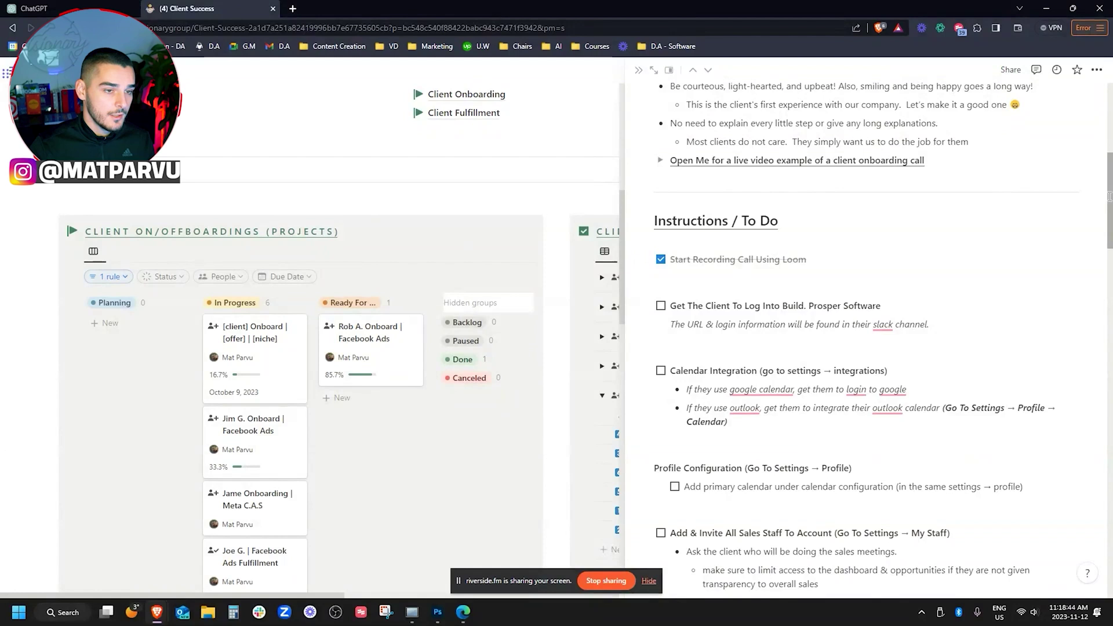
scroll(843, 347, down, 1)
scroll(841, 348, down, 2)
scroll(841, 348, down, 3)
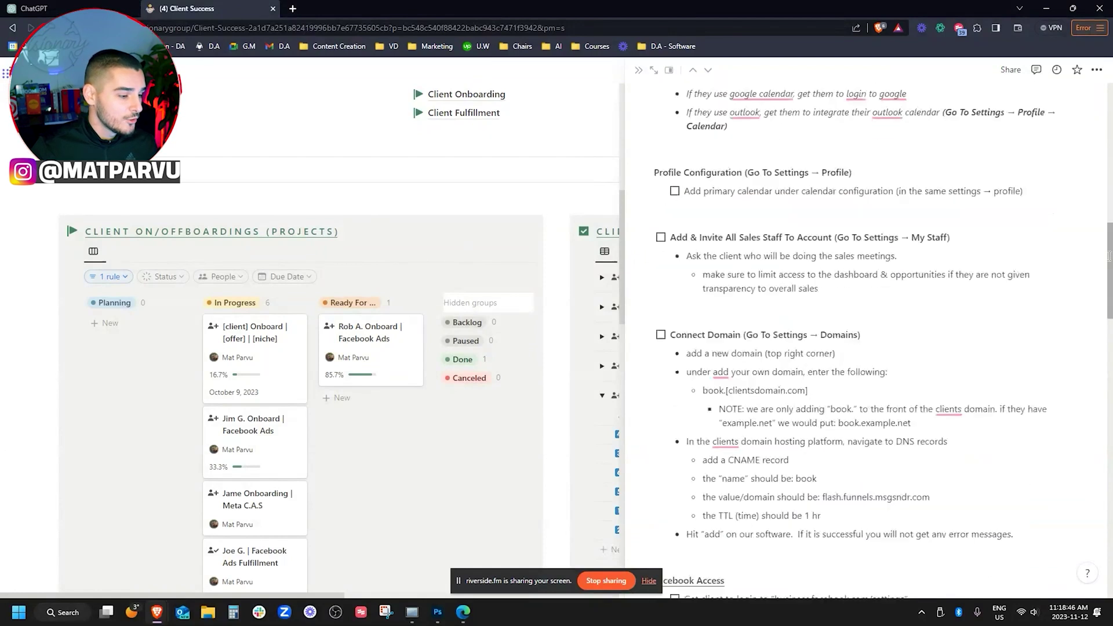
scroll(870, 348, down, 5)
scroll(1102, 335, down, 1)
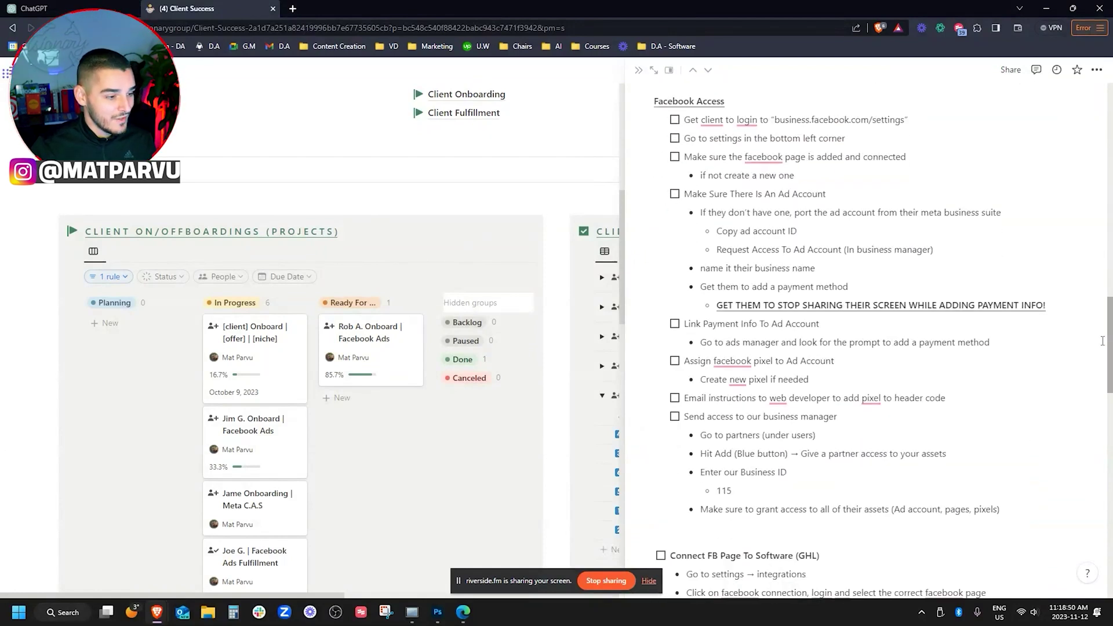
drag(1102, 342, 1097, 409)
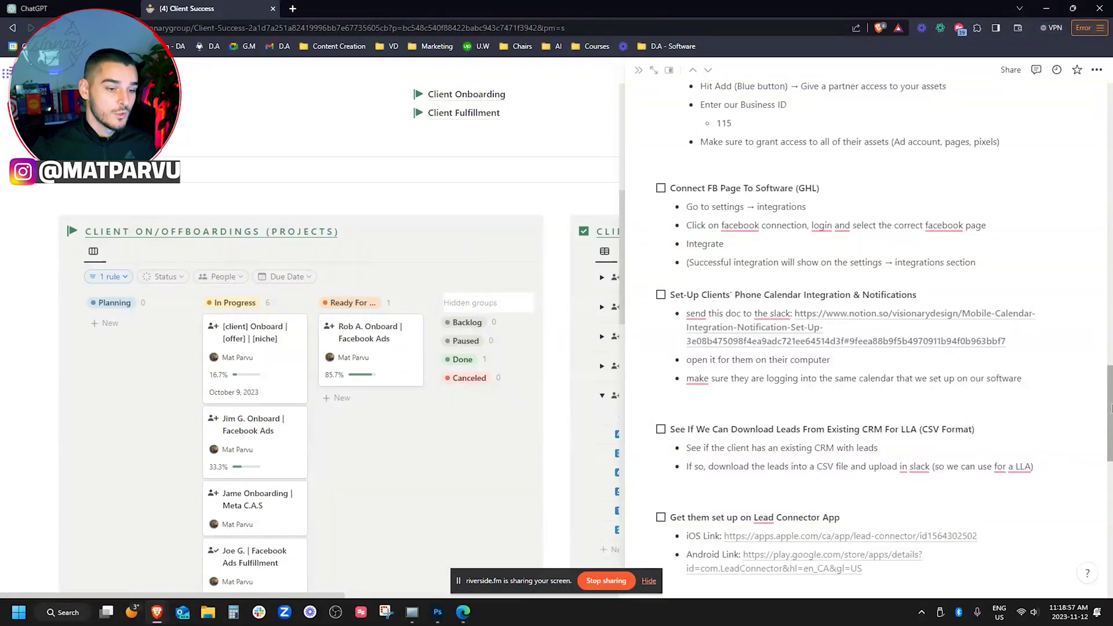
scroll(1109, 409, down, 1)
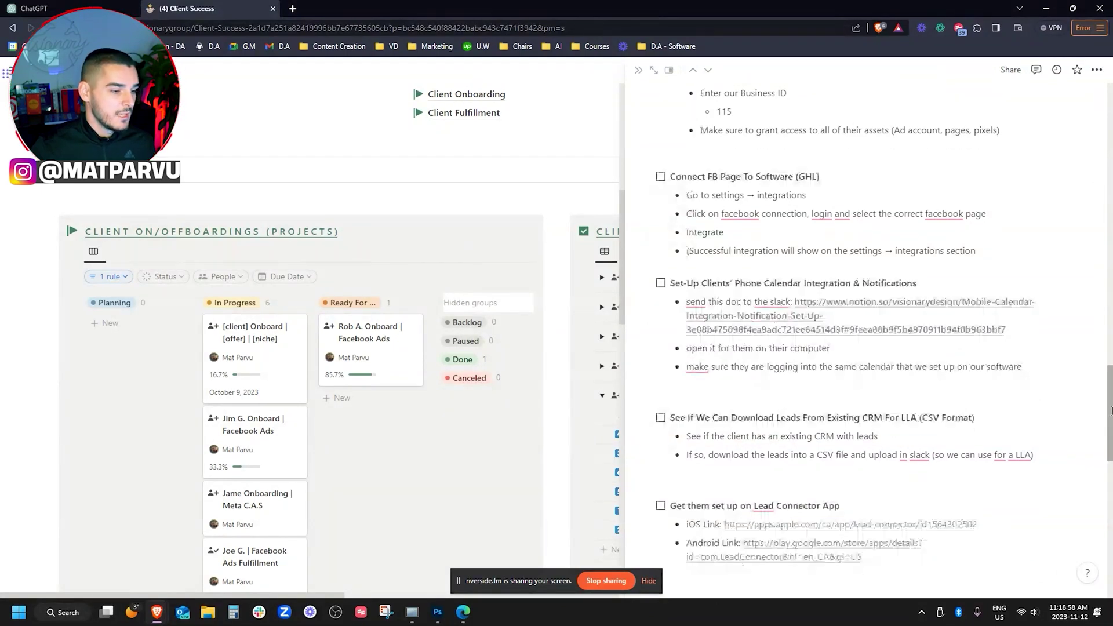
scroll(1109, 409, down, 2)
scroll(1109, 408, down, 1)
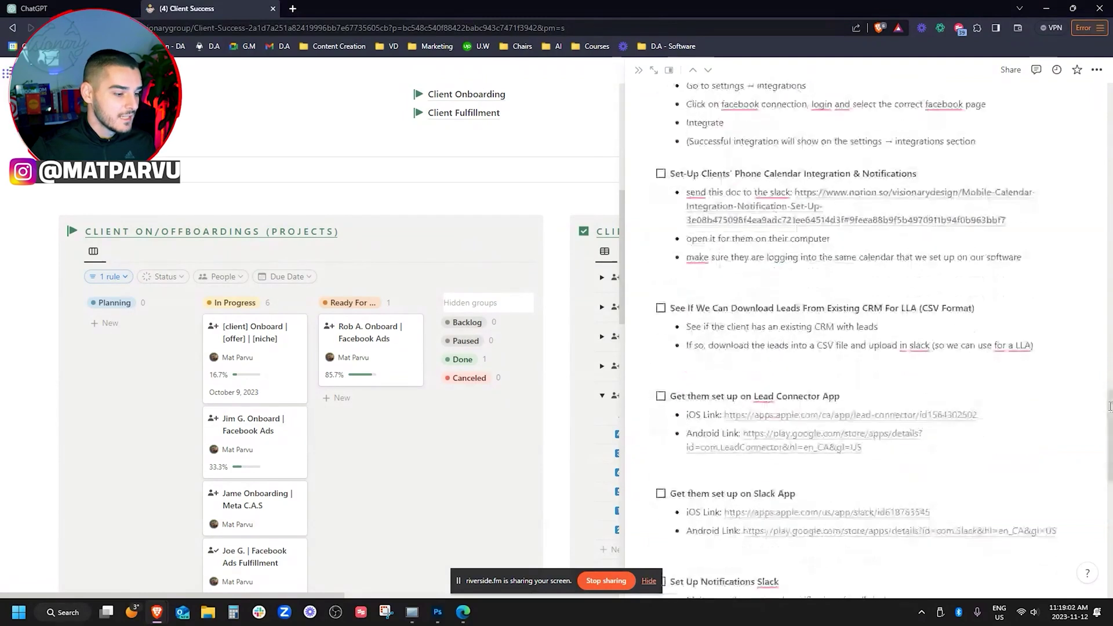
scroll(1109, 404, down, 1)
scroll(1108, 409, down, 3)
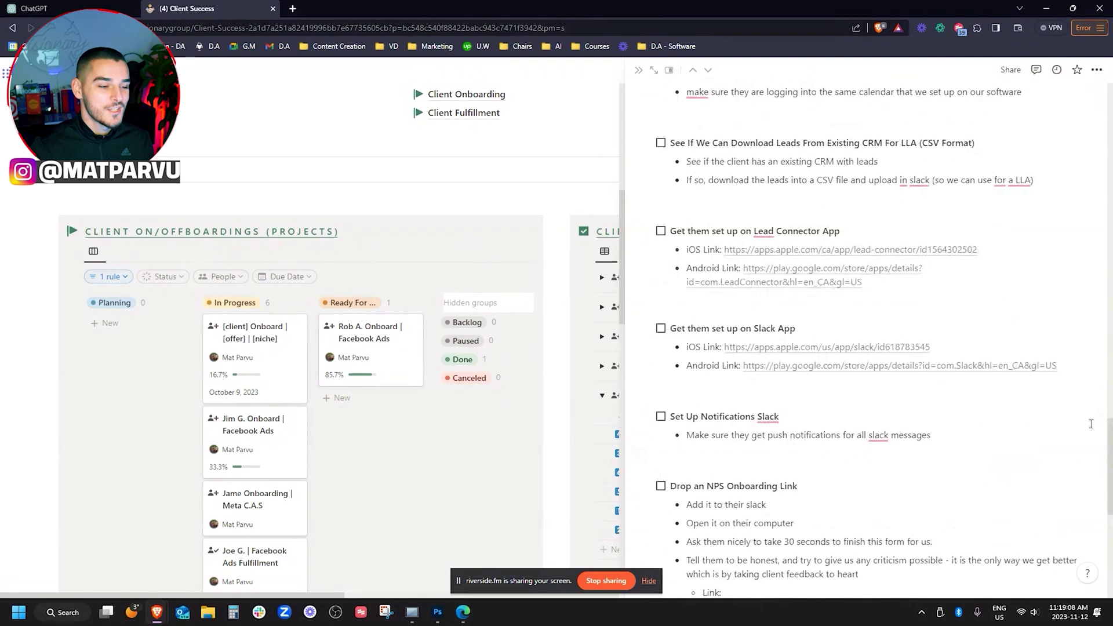
scroll(1108, 435, down, 2)
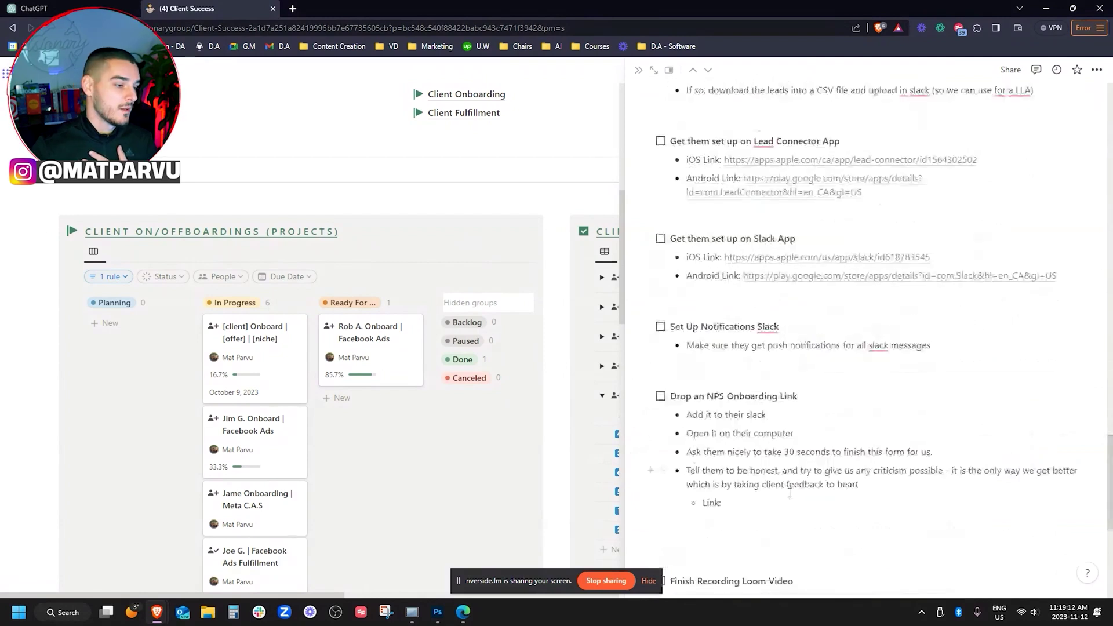
- Close the Onboarding Call side peek to return to the Client Success board
shift+click(703, 441)
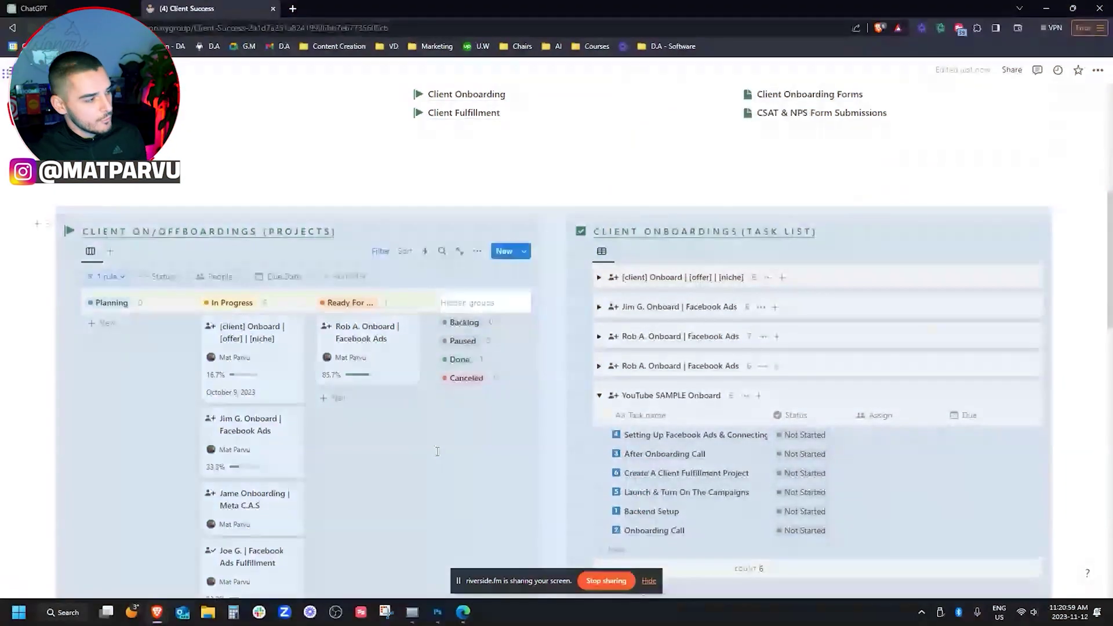
scroll(437, 452, down, 5)
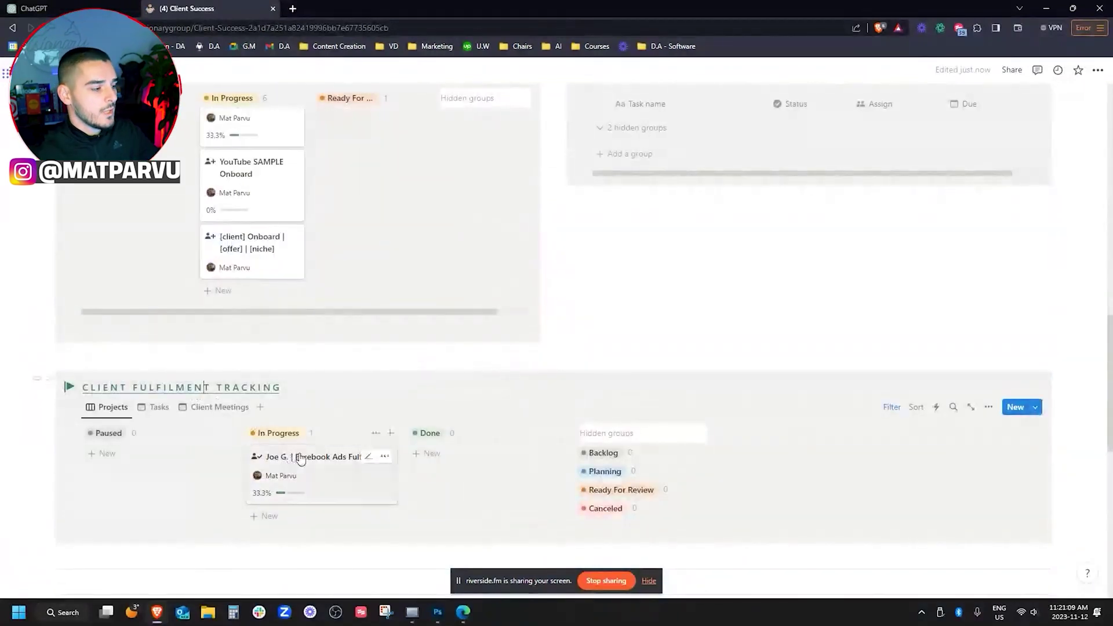
mouse_move(321, 476)
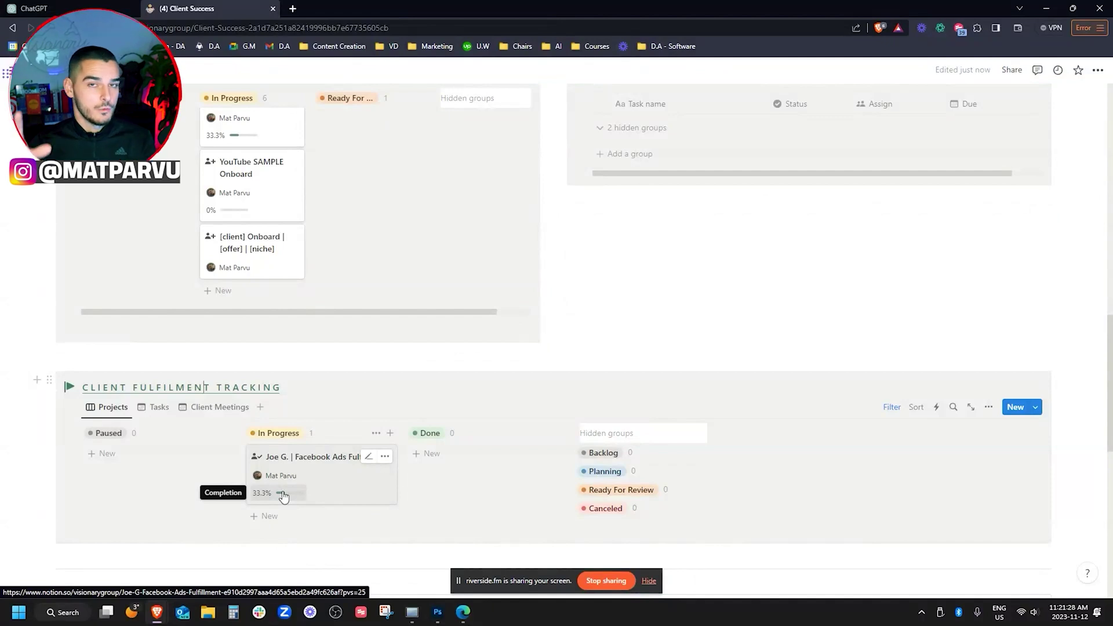
click(160, 407)
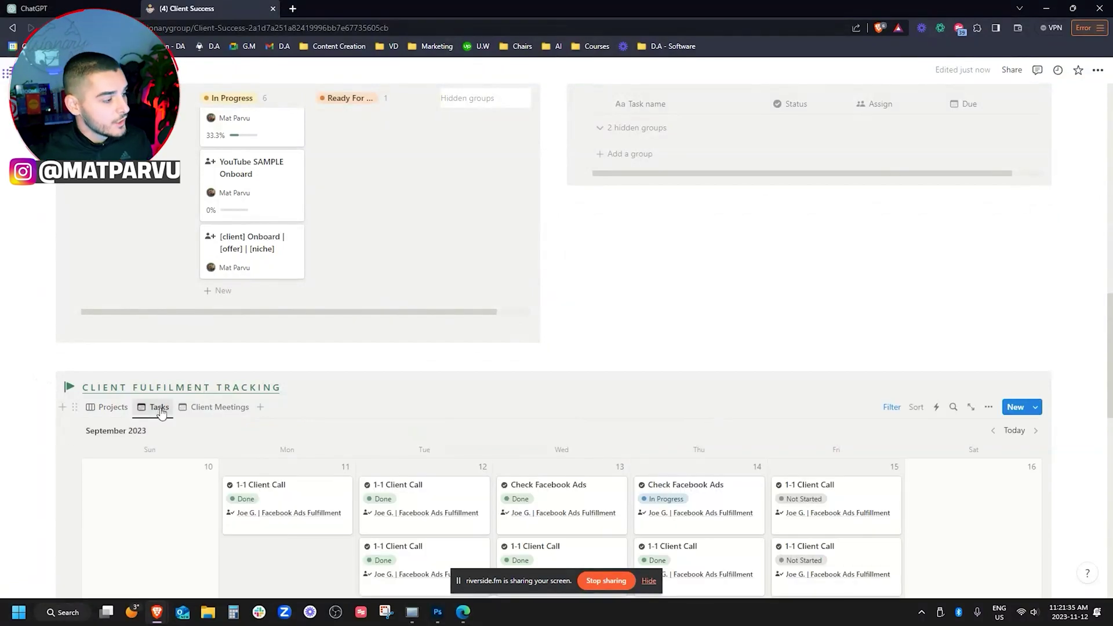
scroll(324, 389, down, 2)
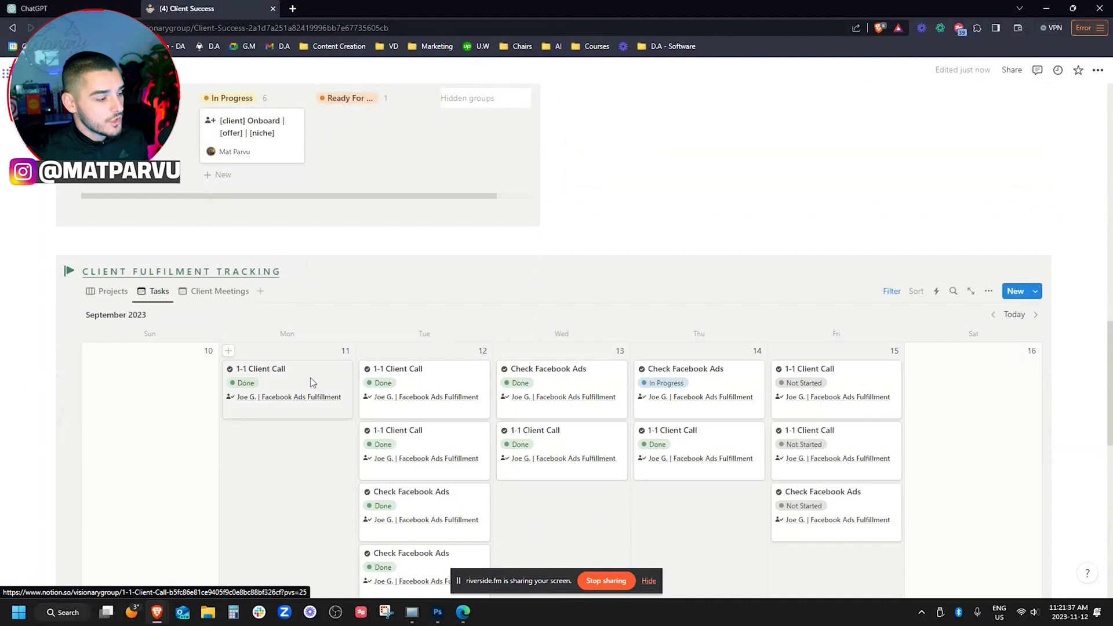
scroll(310, 378, down, 1)
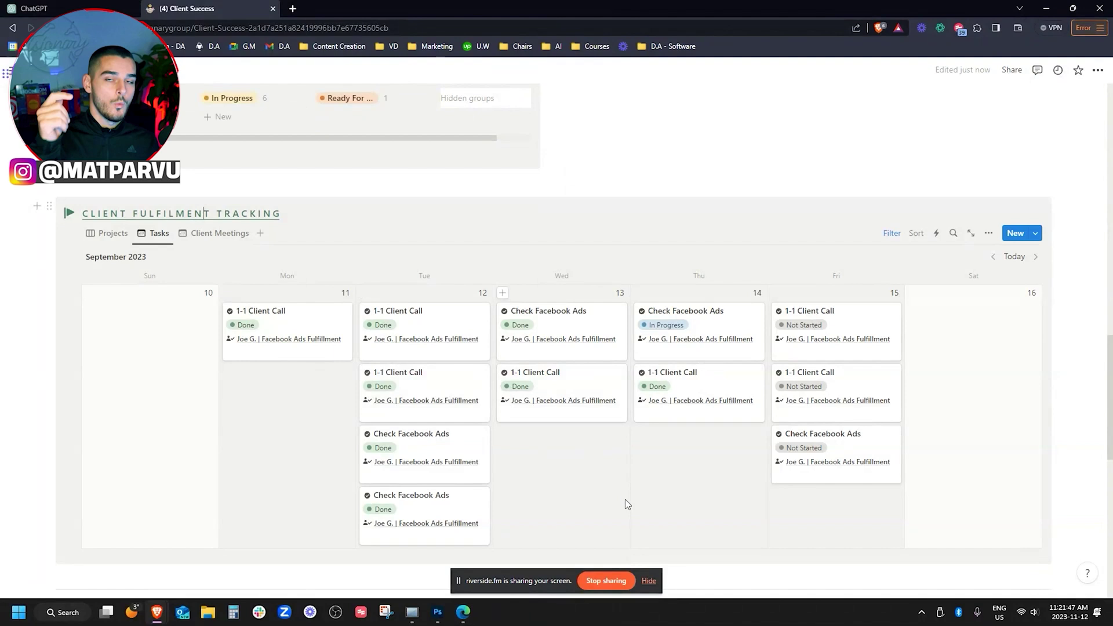
scroll(625, 500, down, 2)
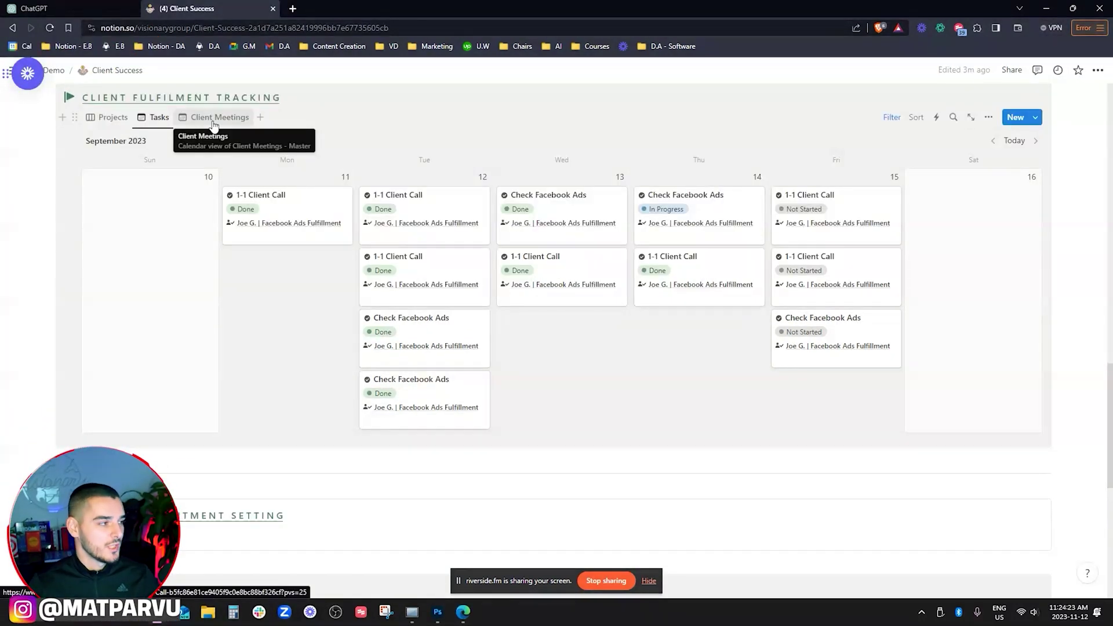
- Show Client Meetings on the calendar and review the 1-1 Client Check In on the 11th
click(213, 118)
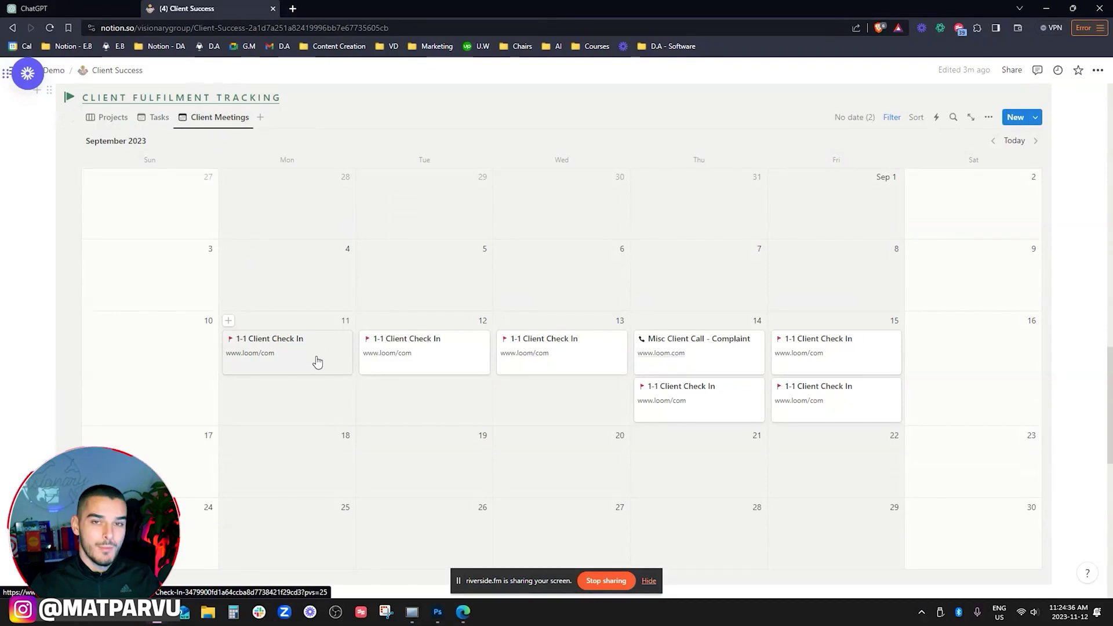
click(317, 362)
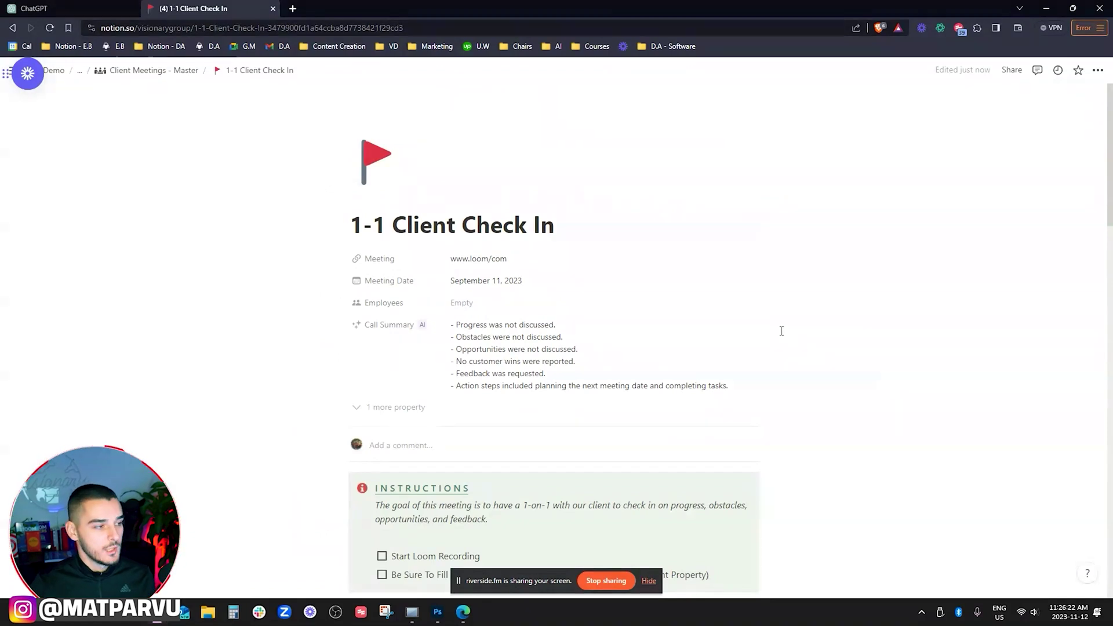
scroll(740, 365, down, 1)
scroll(370, 461, down, 2)
scroll(371, 460, down, 2)
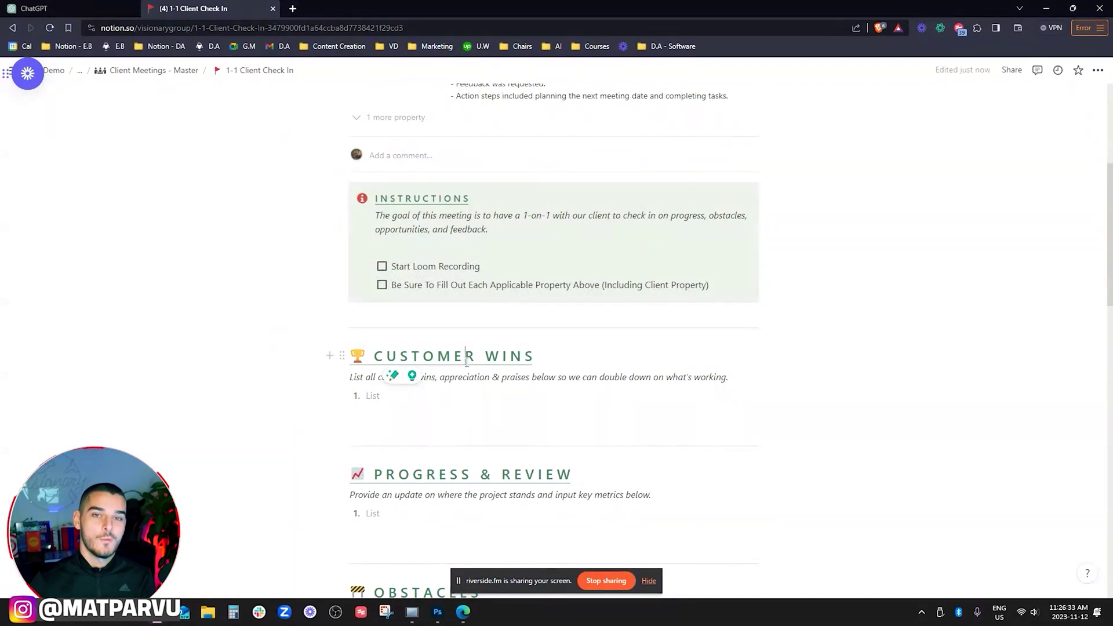
scroll(435, 359, down, 2)
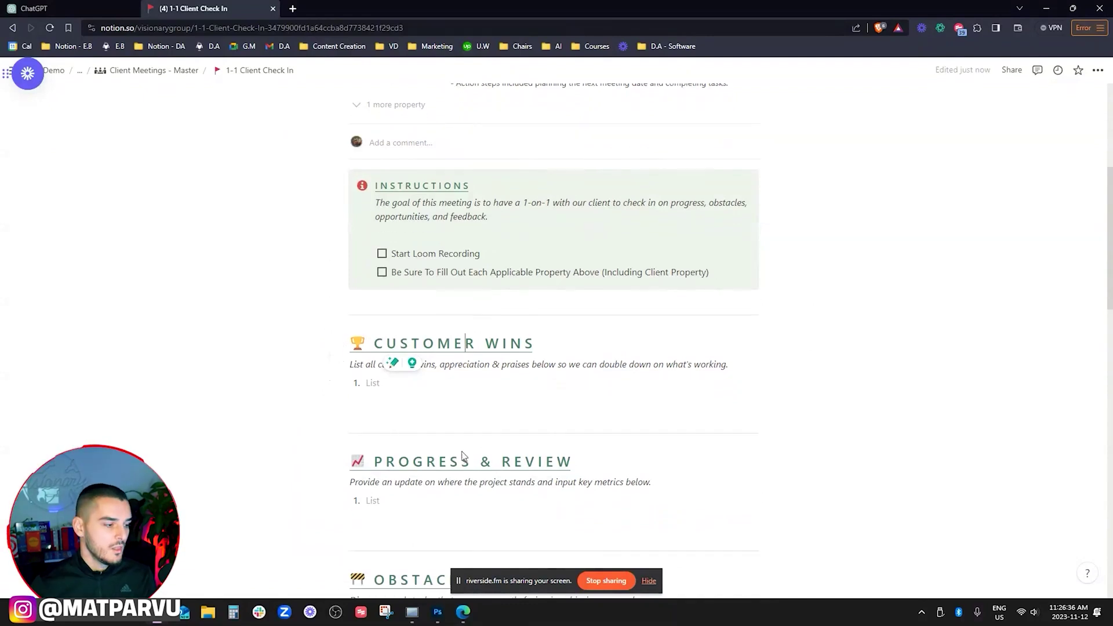
scroll(443, 383, down, 2)
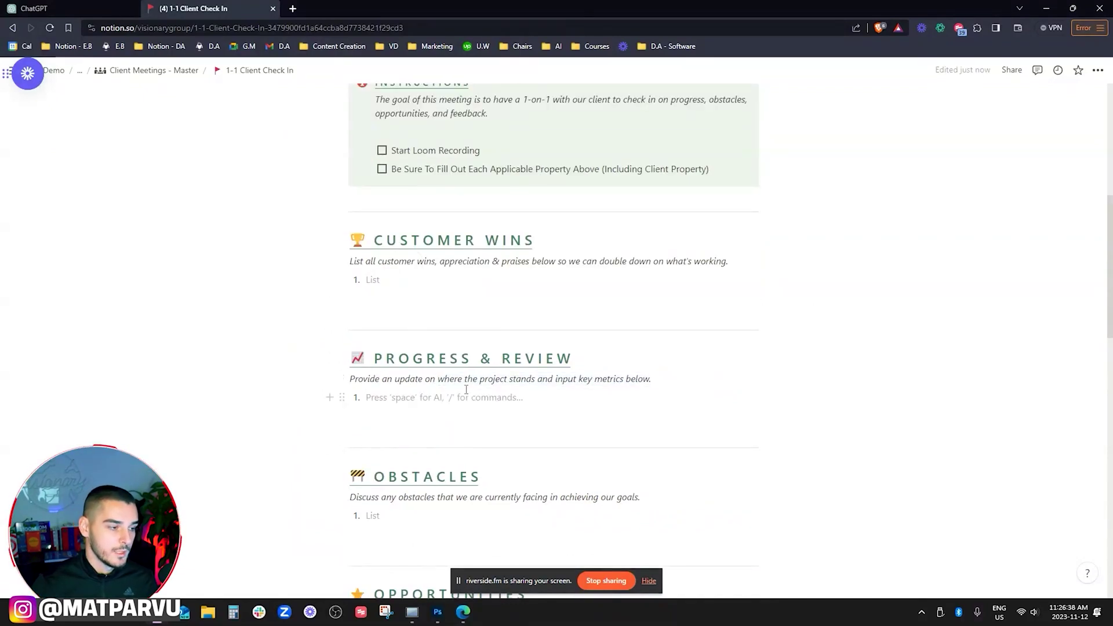
scroll(467, 392, down, 2)
scroll(484, 386, down, 1)
drag(387, 421, 494, 437)
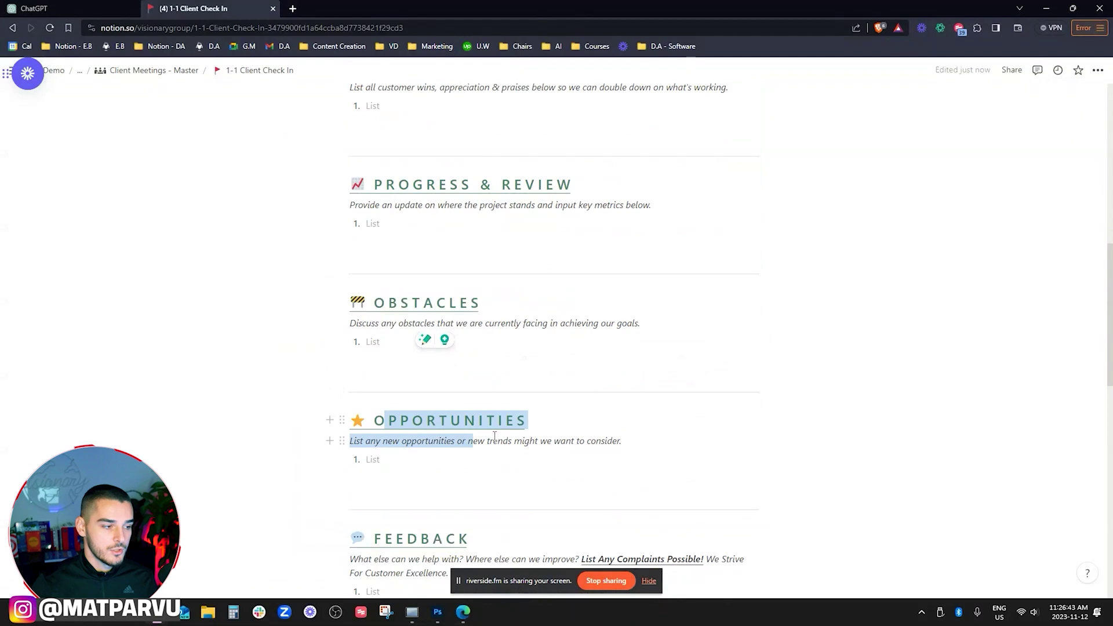
click(525, 441)
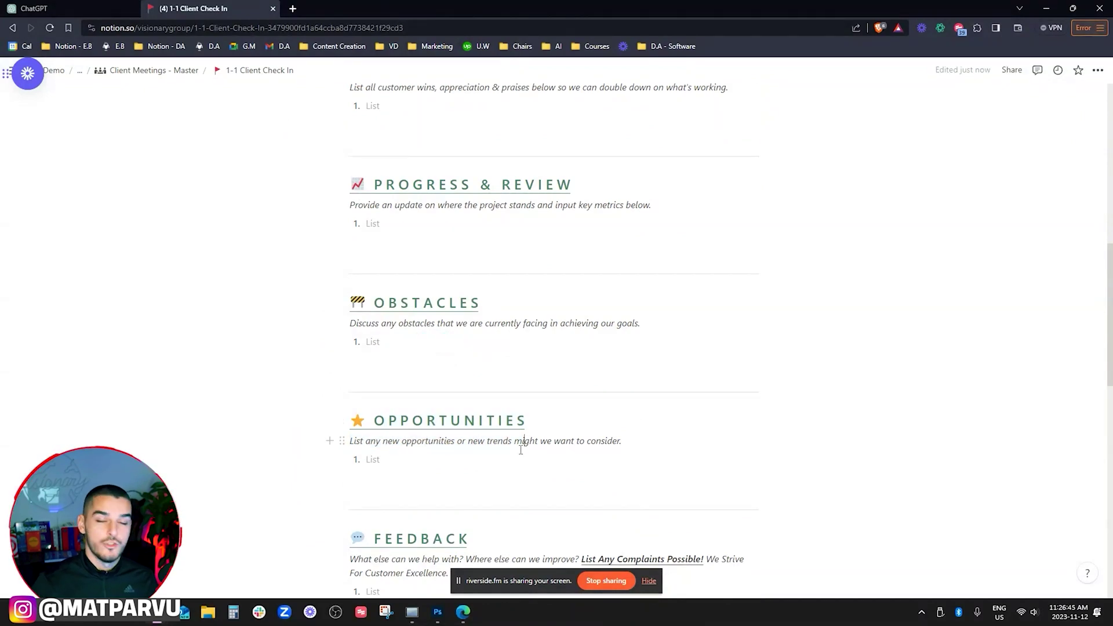
scroll(520, 448, down, 2)
drag(405, 423, 453, 455)
click(453, 456)
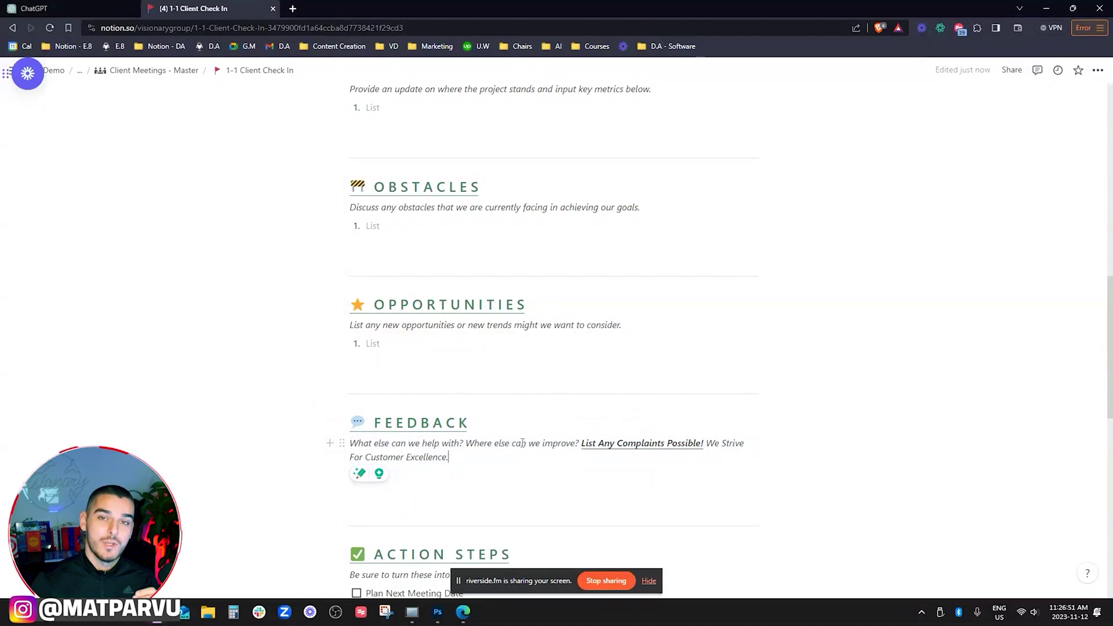
drag(582, 442, 703, 442)
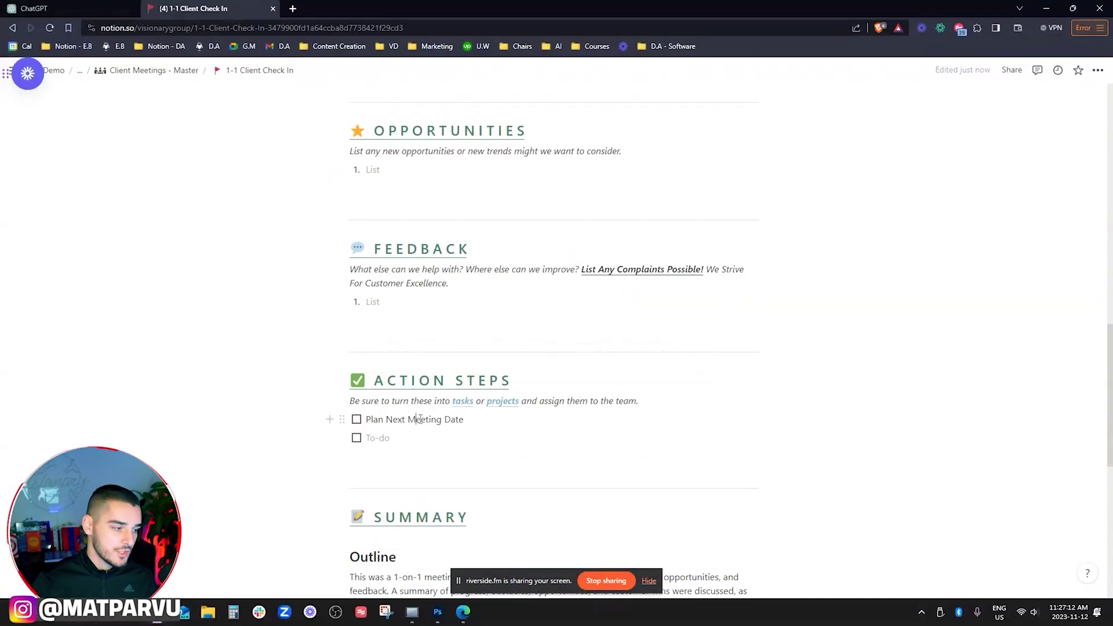
- Start an Action Steps to-do, view the AI meeting summary, and return to the calendar
click(431, 436)
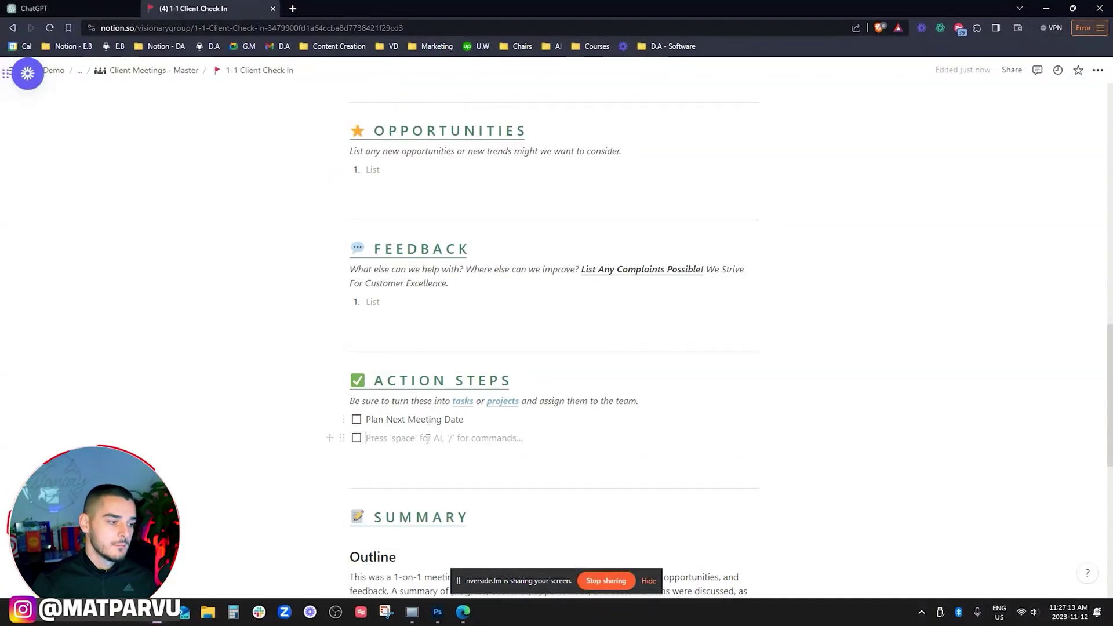
scroll(427, 437, down, 3)
click(457, 344)
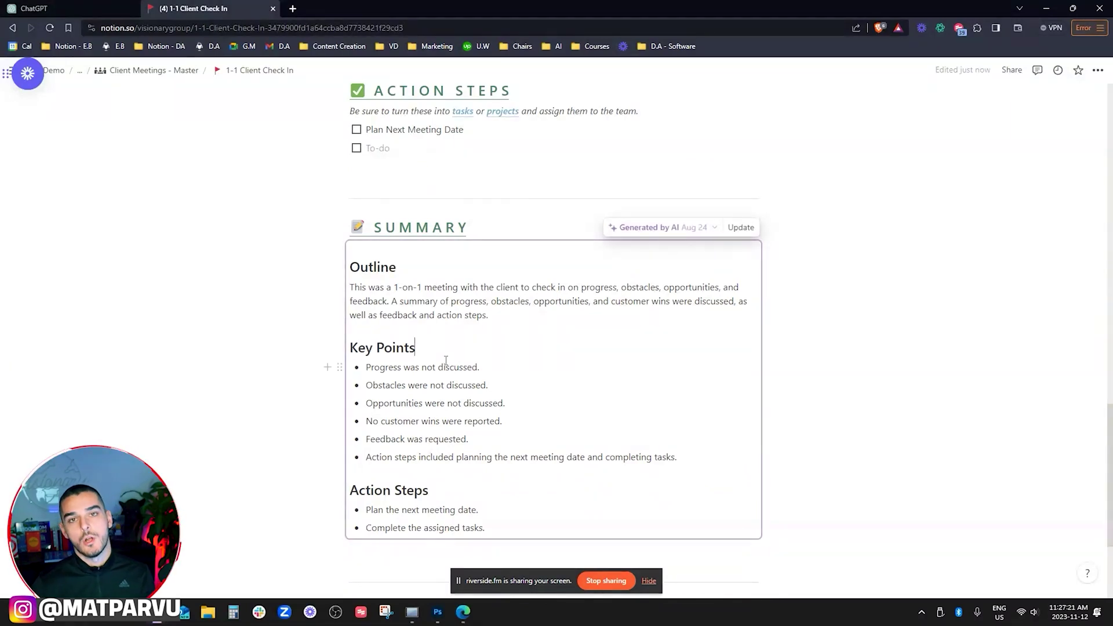
key(alt+Left)
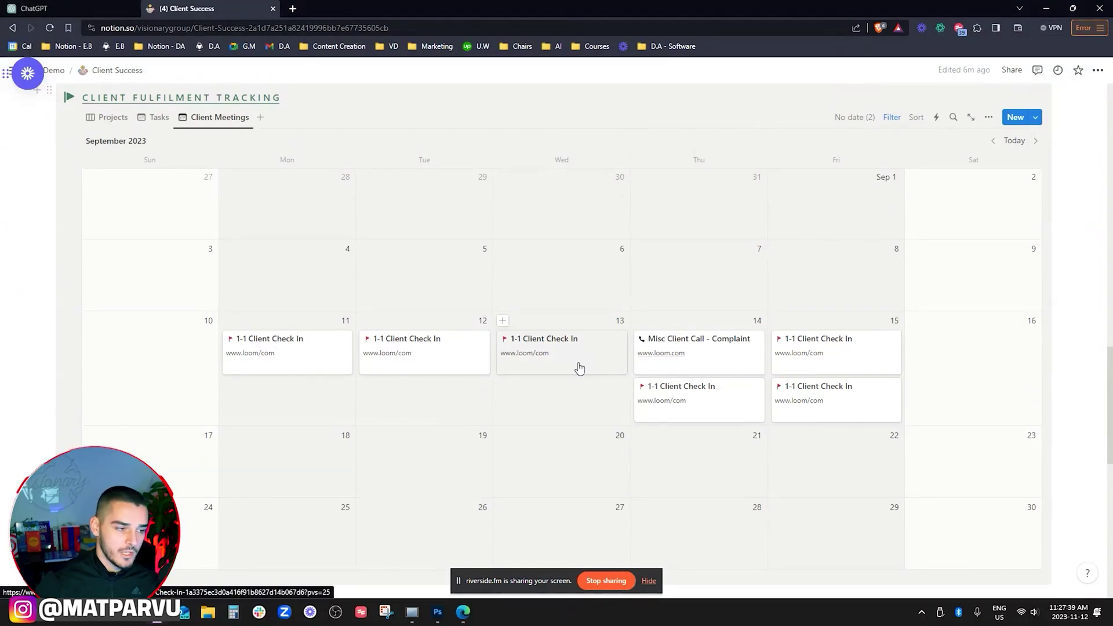
mouse_move(698, 346)
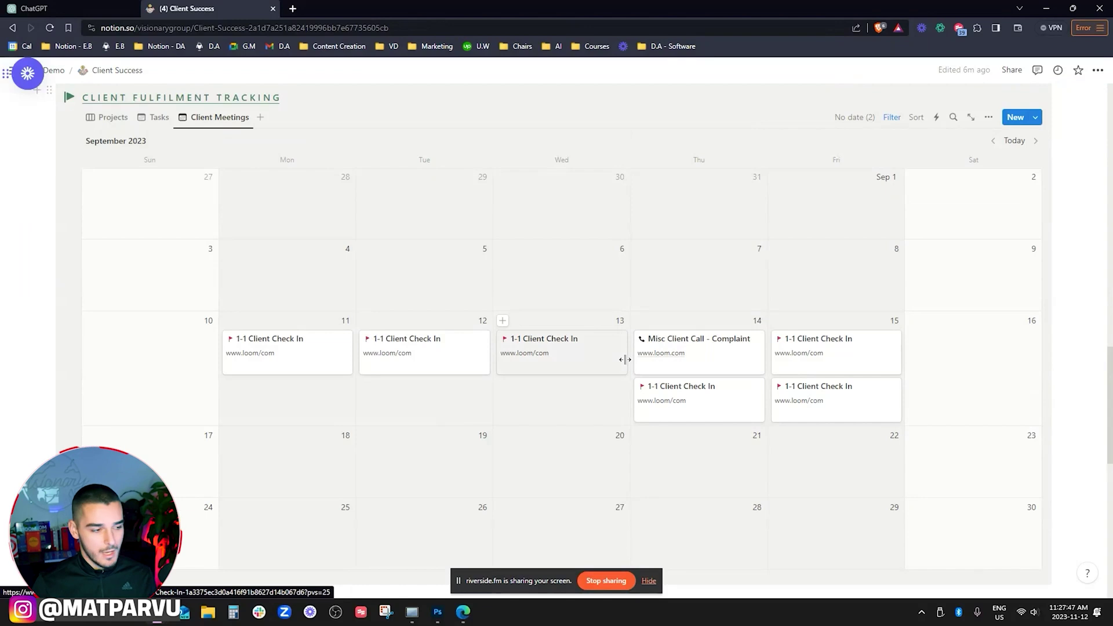
click(698, 342)
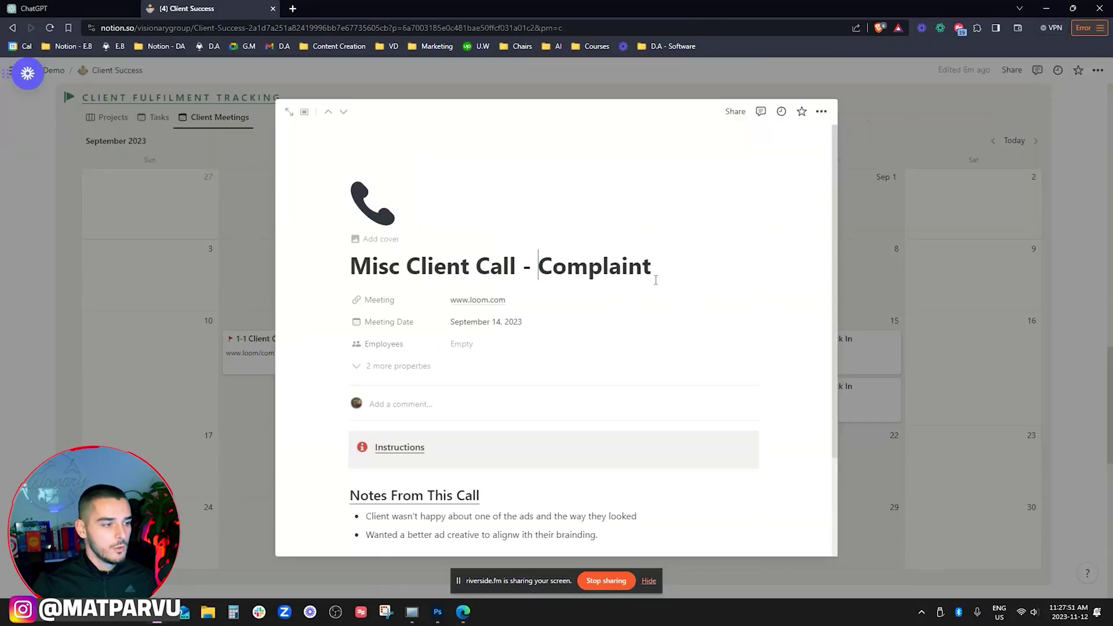
double_click(655, 276)
click(664, 288)
scroll(663, 279, down, 2)
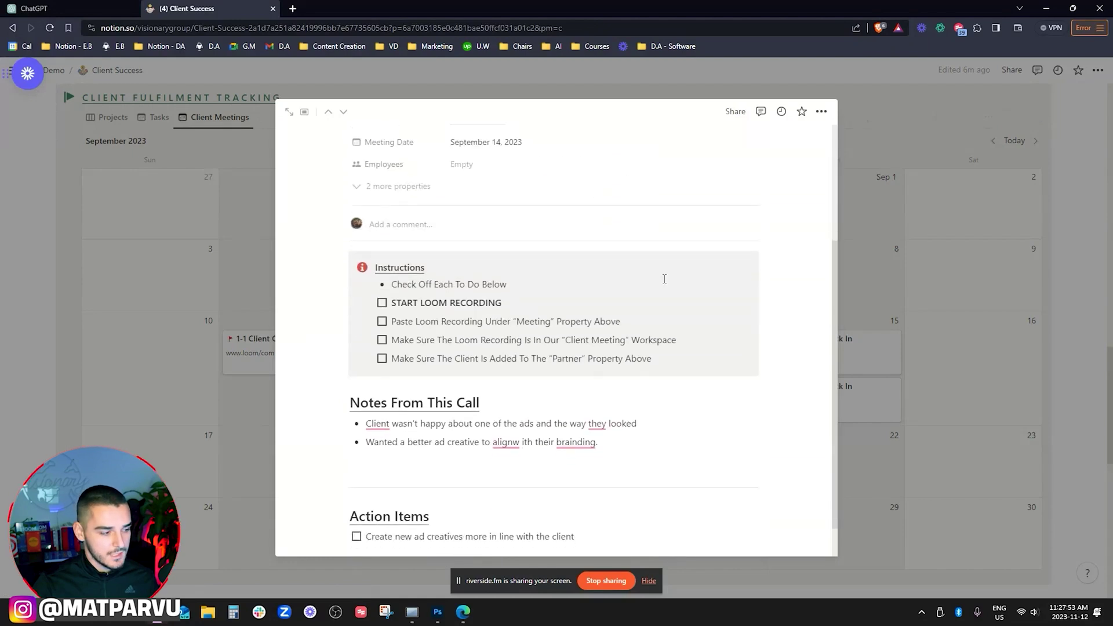
scroll(664, 279, down, 1)
drag(521, 383, 435, 366)
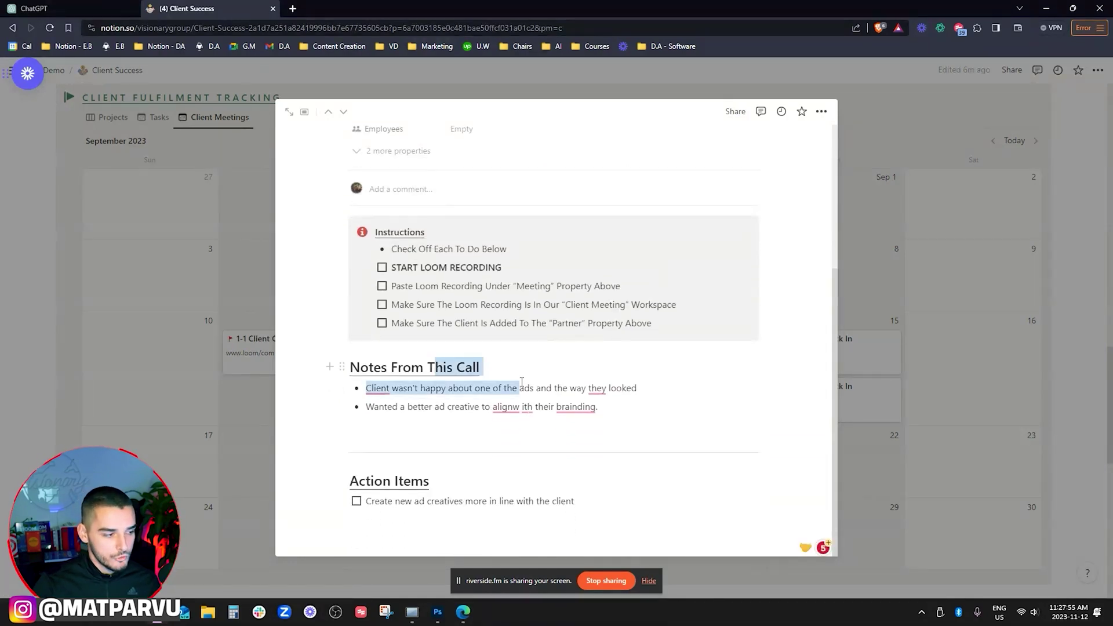
click(494, 388)
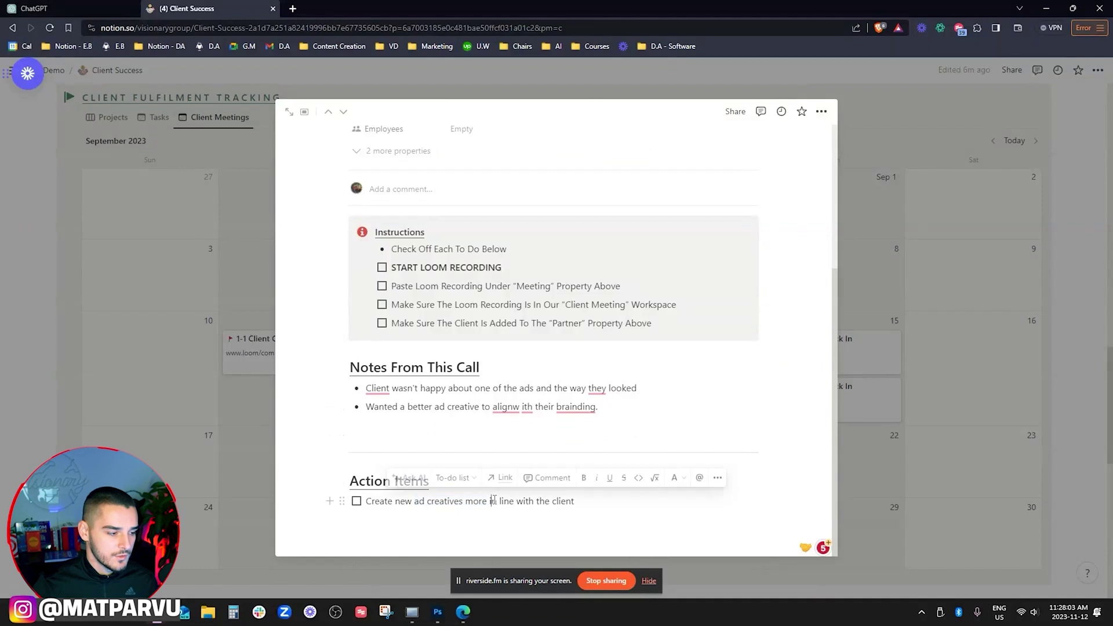
click(417, 501)
scroll(603, 330, up, 5)
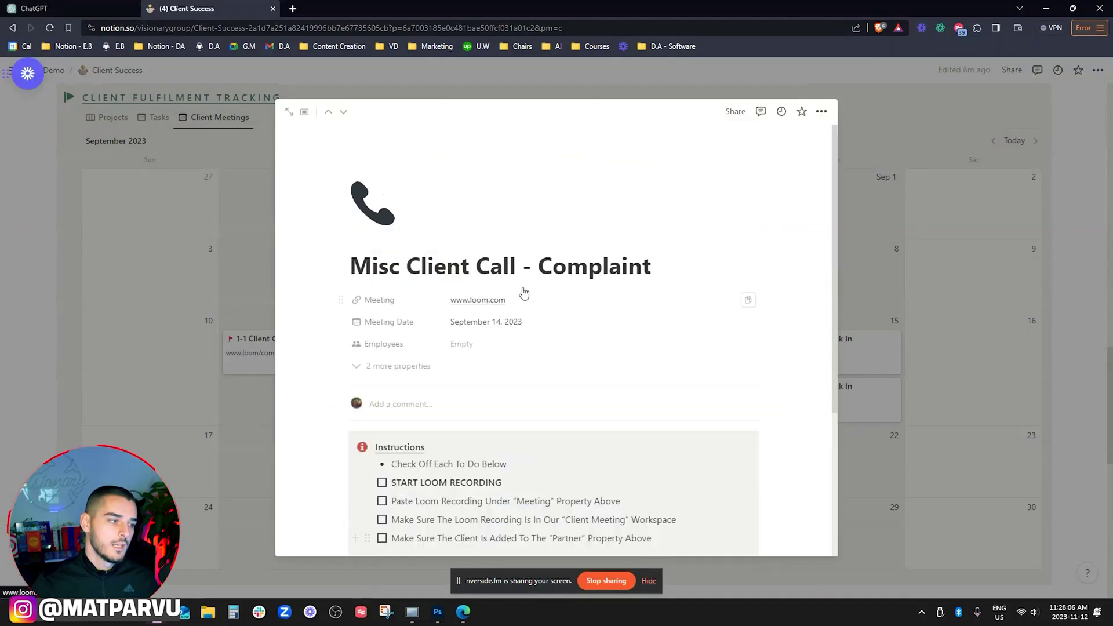
click(995, 330)
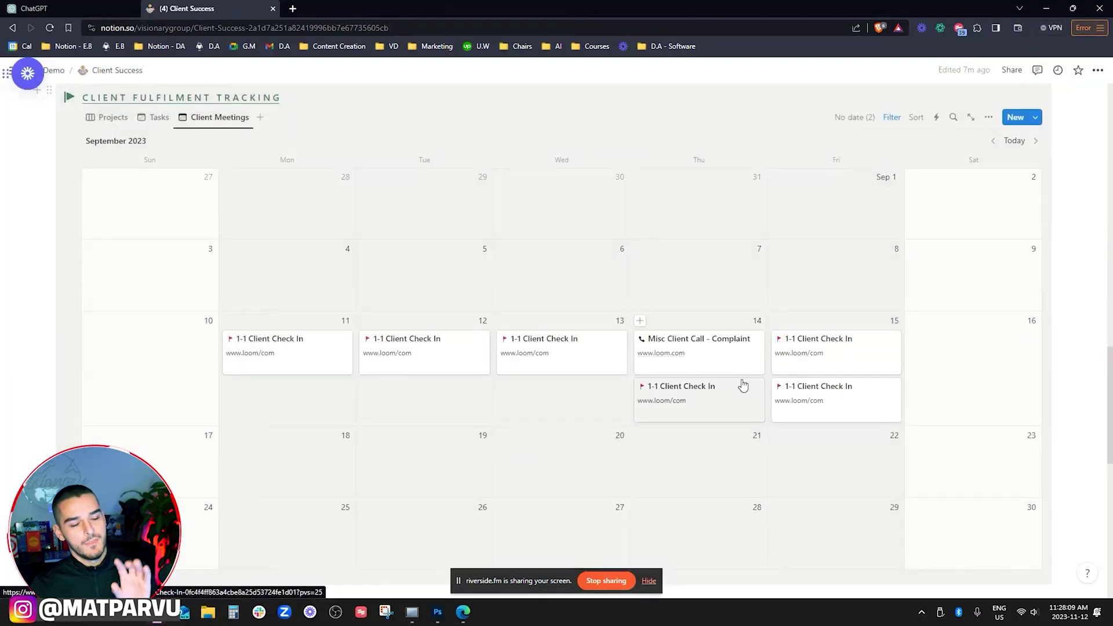